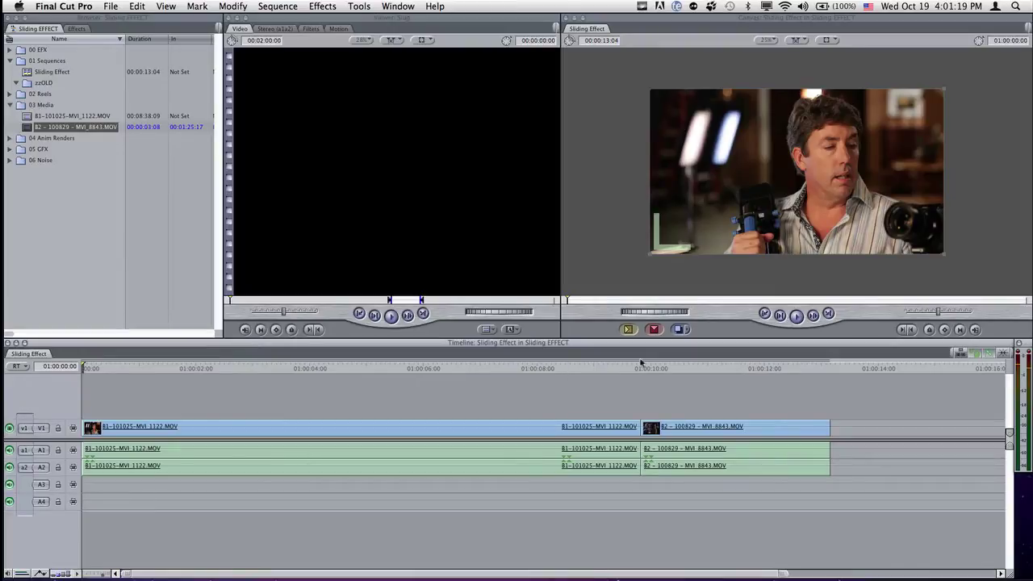
Review the sequence by scrubbing the talking head (1:00:05:04) and B-roll (1:00:10:04), then playing it from the start.
{"action": "left_click_drag", "start_coordinate": [652, 367], "coordinate": [636, 368]}
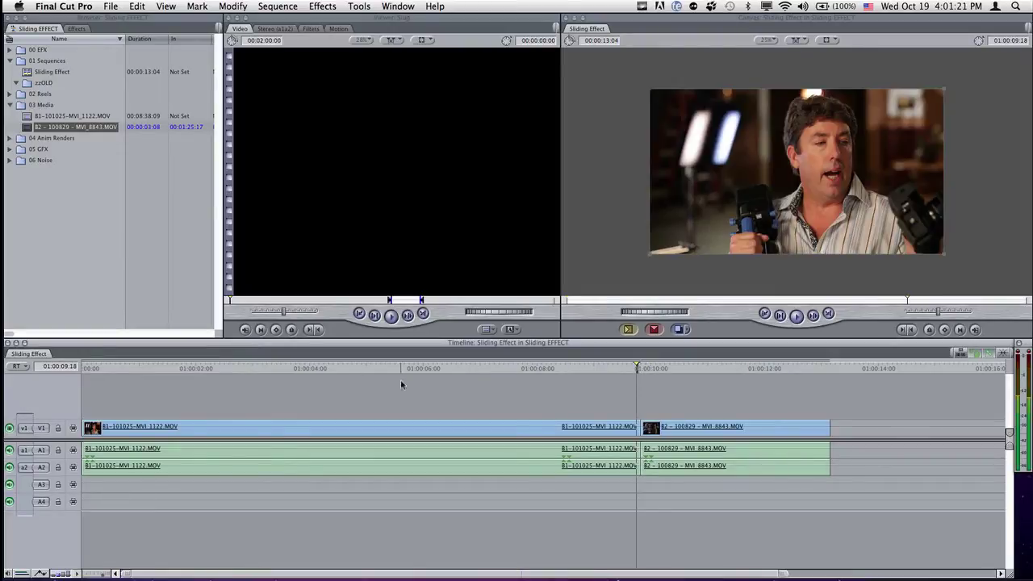
{"action": "left_click", "coordinate": [376, 368]}
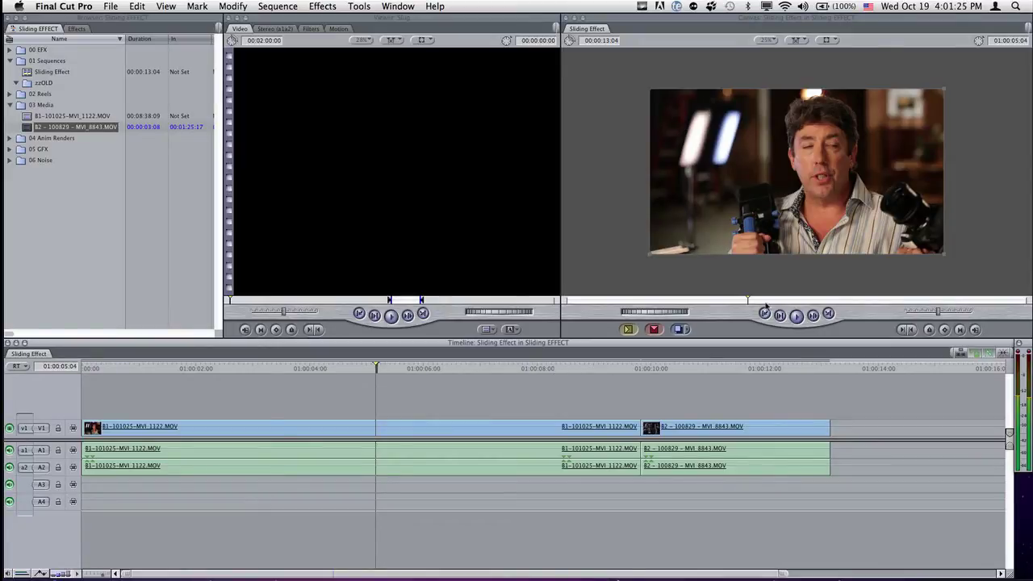
{"action": "left_click", "coordinate": [660, 367]}
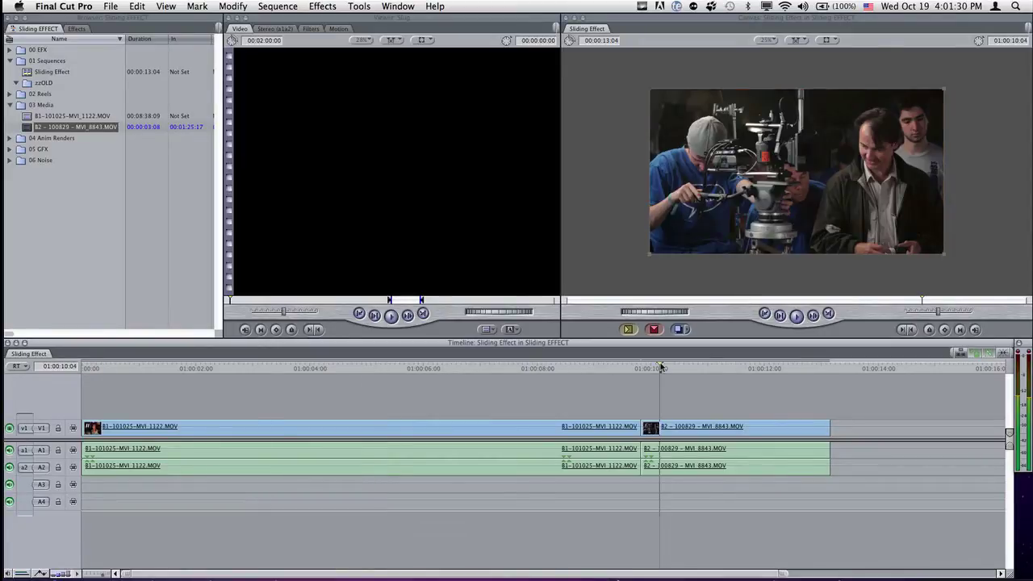
{"action": "left_click_drag", "start_coordinate": [660, 367], "coordinate": [701, 367]}
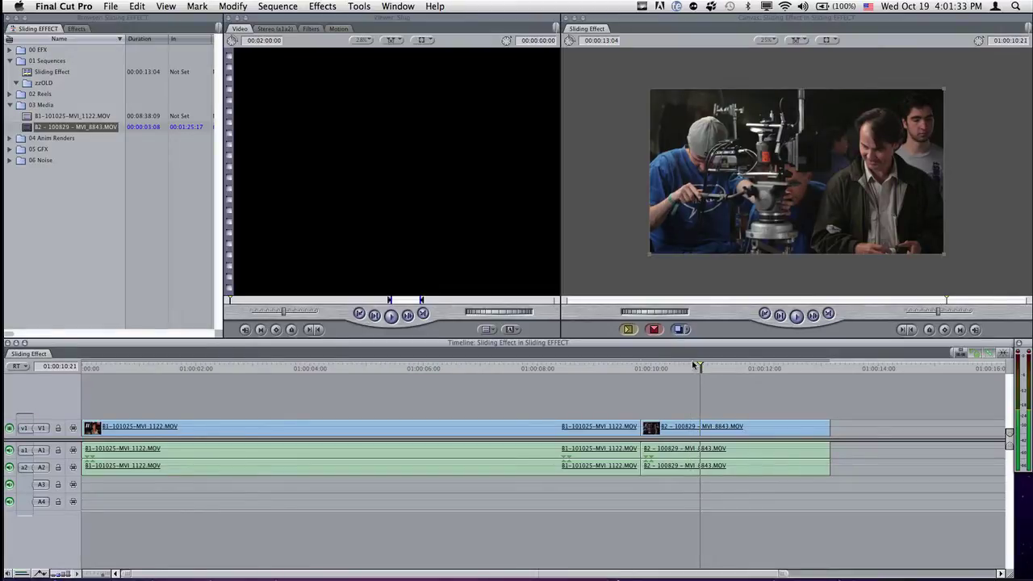
{"action": "left_click_drag", "start_coordinate": [856, 452], "coordinate": [638, 482]}
{"action": "key", "text": "Home"}
{"action": "key", "text": "space"}
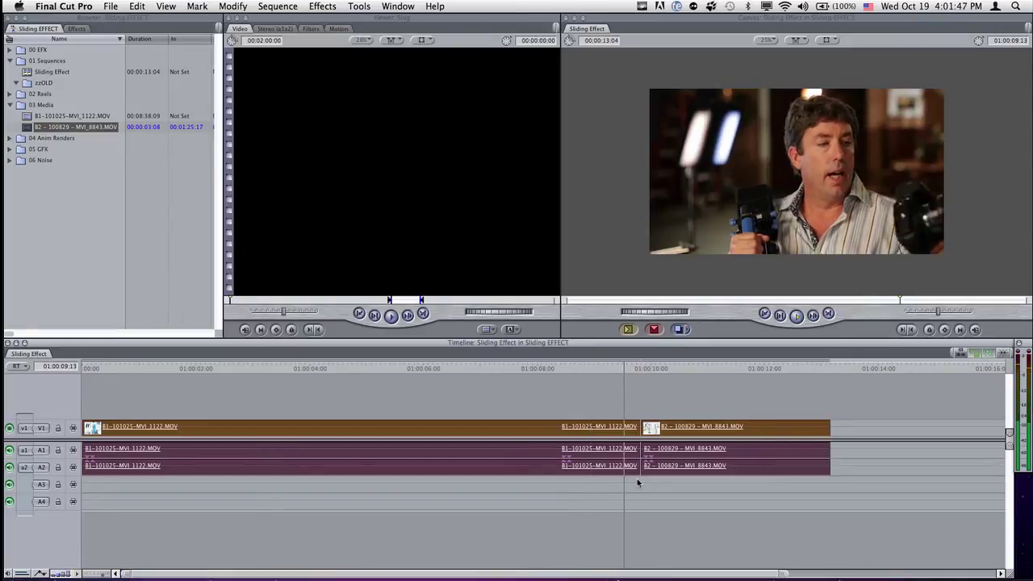
{"action": "key", "text": "space"}
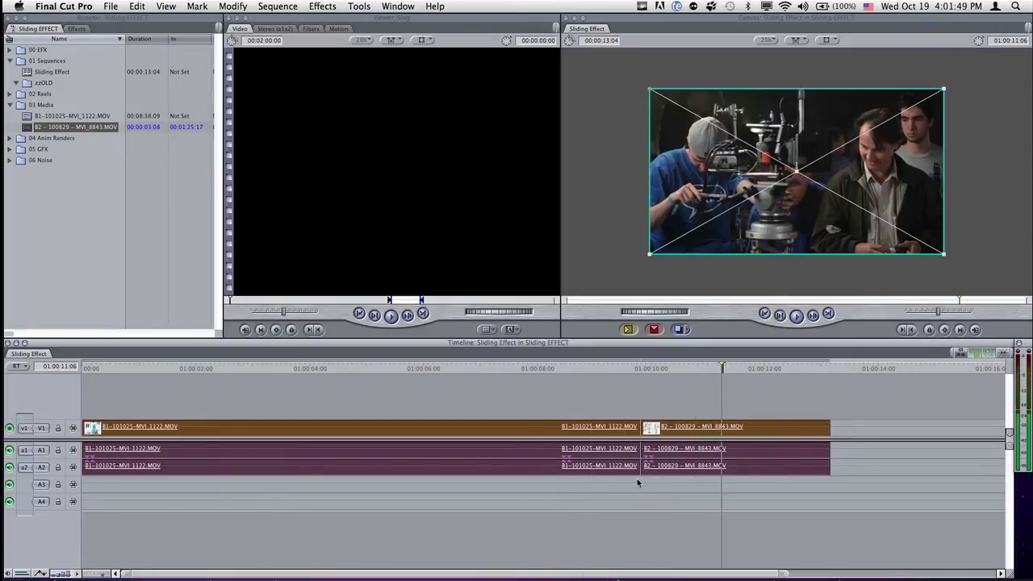
Delete the B-roll clip's audio from tracks A1 and A2.
{"action": "key", "text": "super+a"}
{"action": "left_click", "coordinate": [773, 529]}
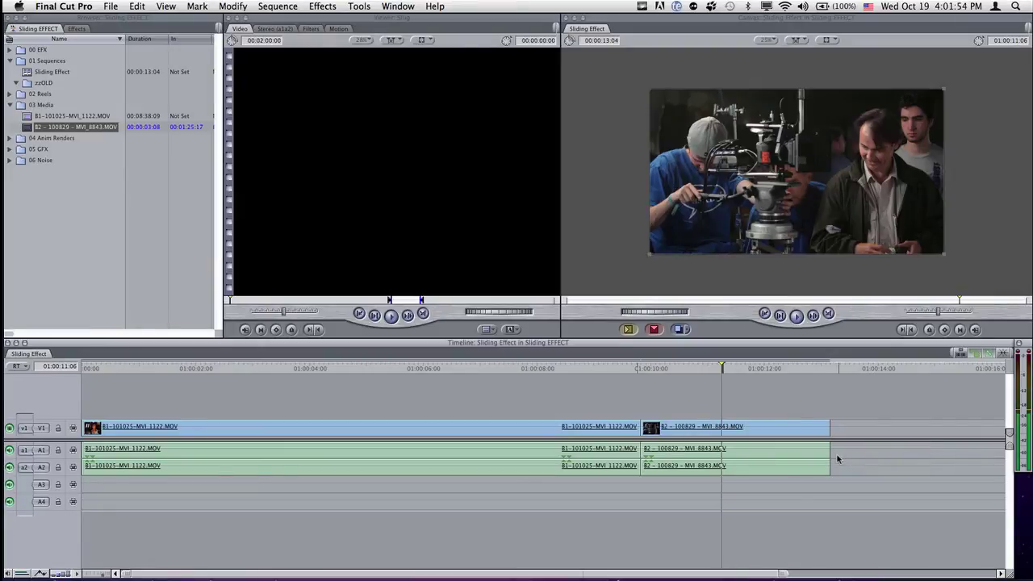
{"action": "left_click", "coordinate": [807, 466]}
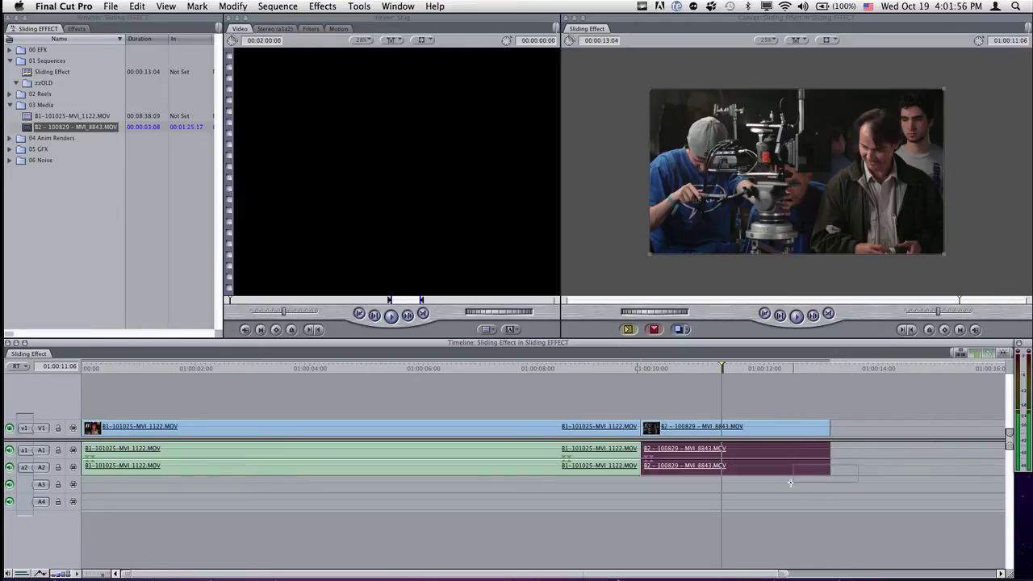
{"action": "key", "text": "Delete"}
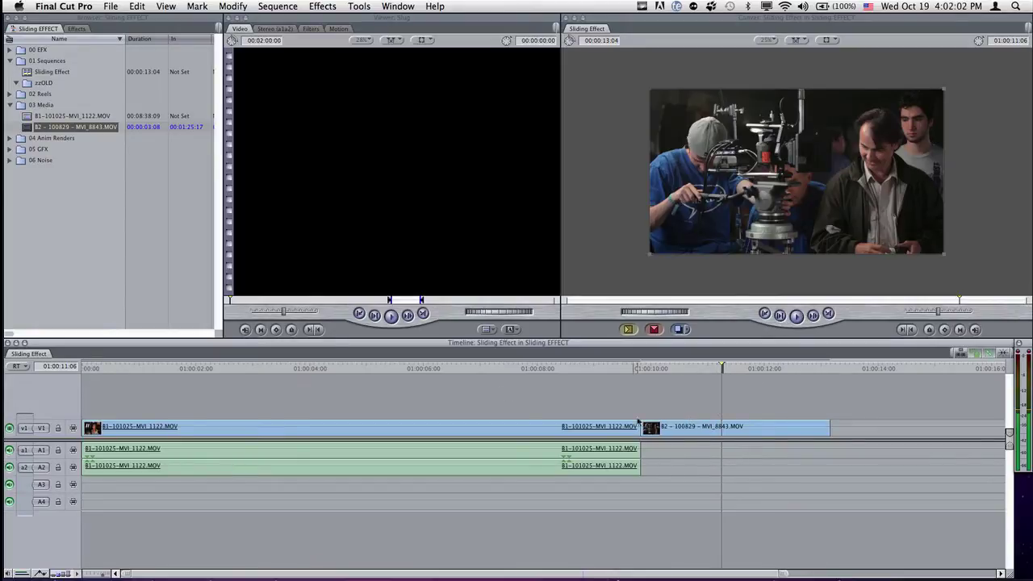
Select the B-roll video clip with wireframe shown, and check 01:00:07:23 before moving to the B-roll.
{"action": "left_click", "coordinate": [700, 434]}
{"action": "key", "text": "w"}
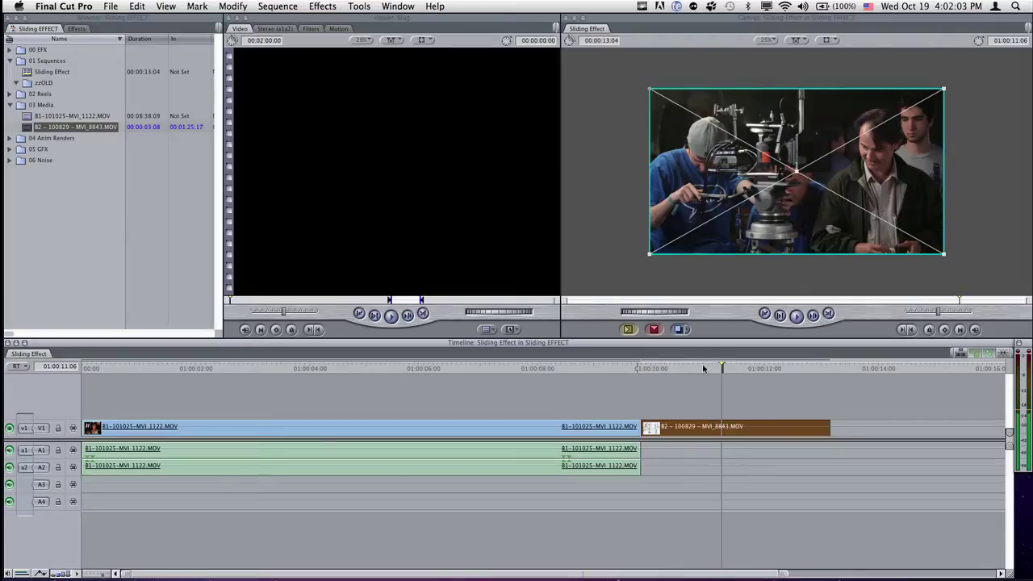
{"action": "left_click", "coordinate": [533, 367]}
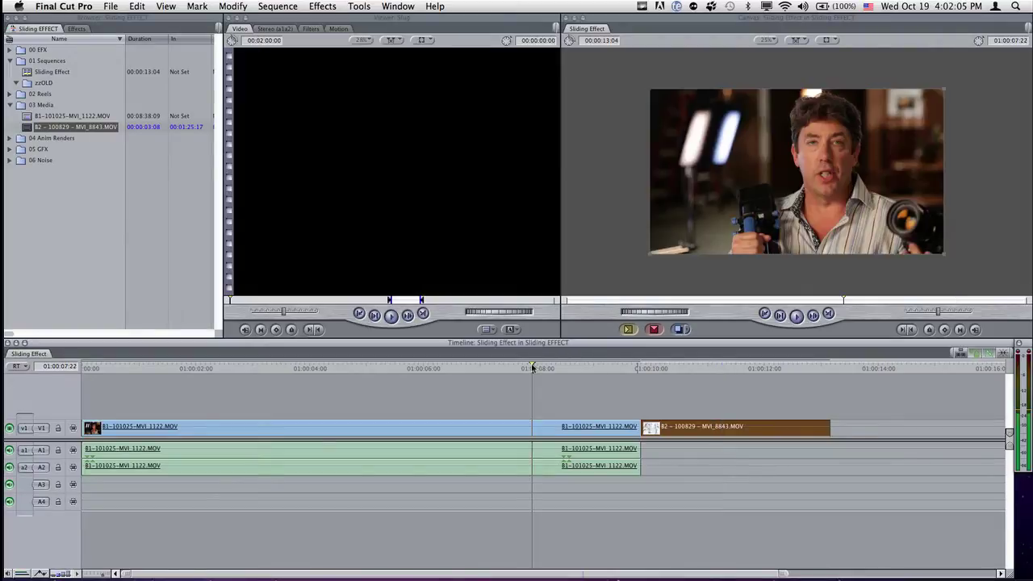
{"action": "left_click_drag", "start_coordinate": [533, 367], "coordinate": [534, 367]}
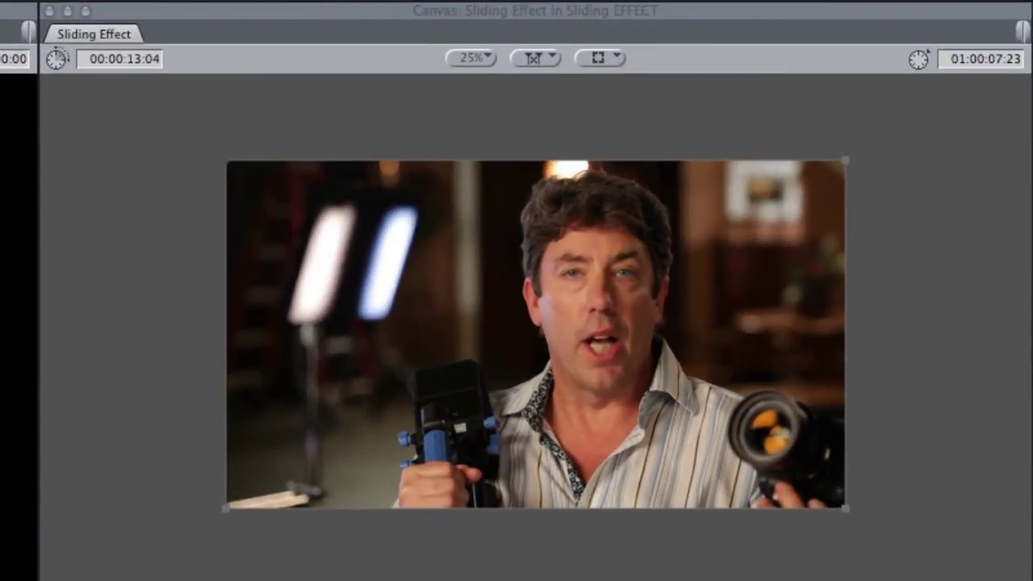
{"action": "key", "text": "Down"}
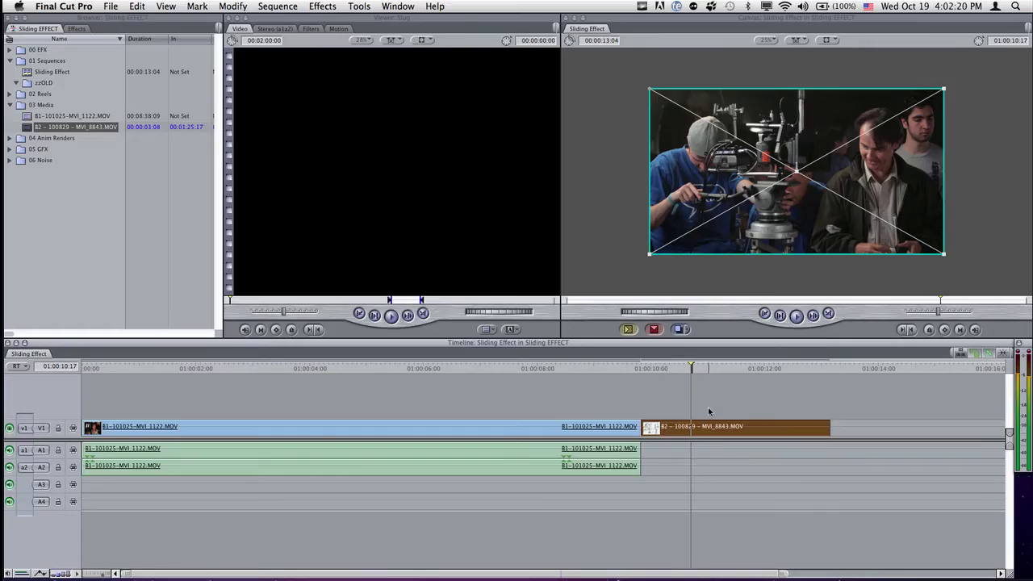
Drag the B-roll clip onto V2 over the talking head's end and park the playhead at its start.
{"action": "left_click_drag", "start_coordinate": [705, 426], "coordinate": [517, 411]}
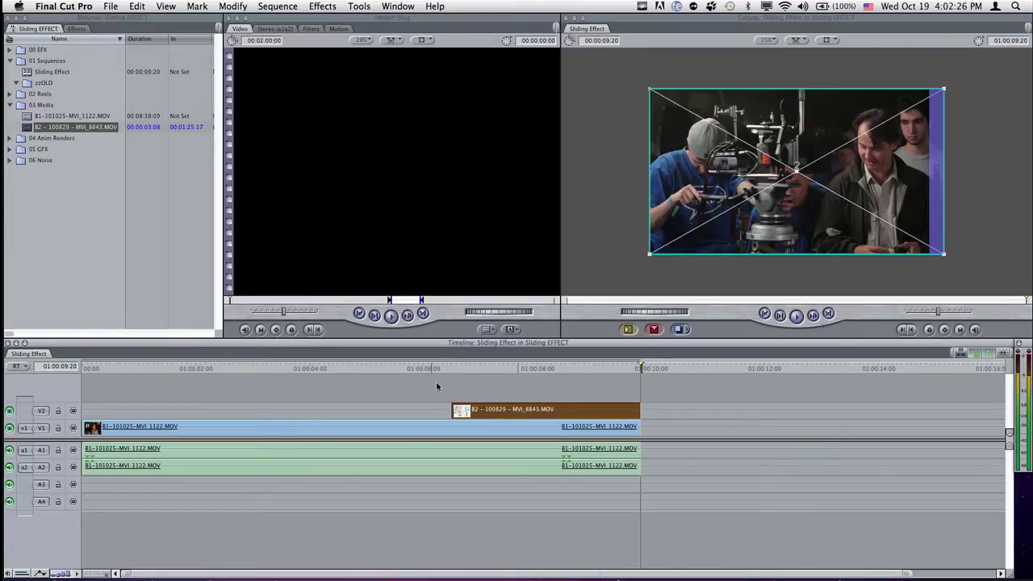
{"action": "left_click", "coordinate": [454, 369]}
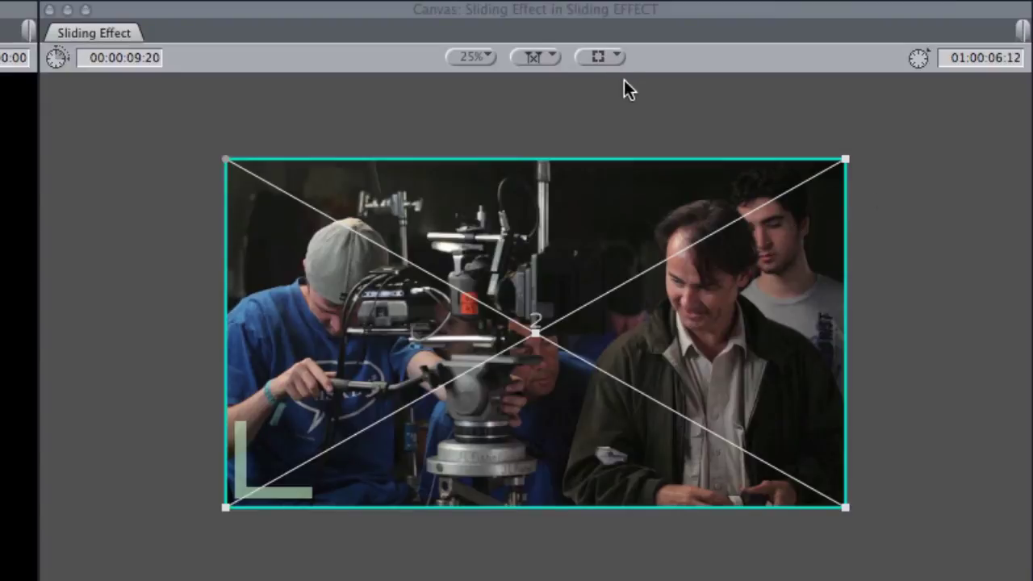
Switch the canvas to Image+Wireframe and crop the B-roll inward from its right edge.
{"action": "left_click", "coordinate": [597, 58]}
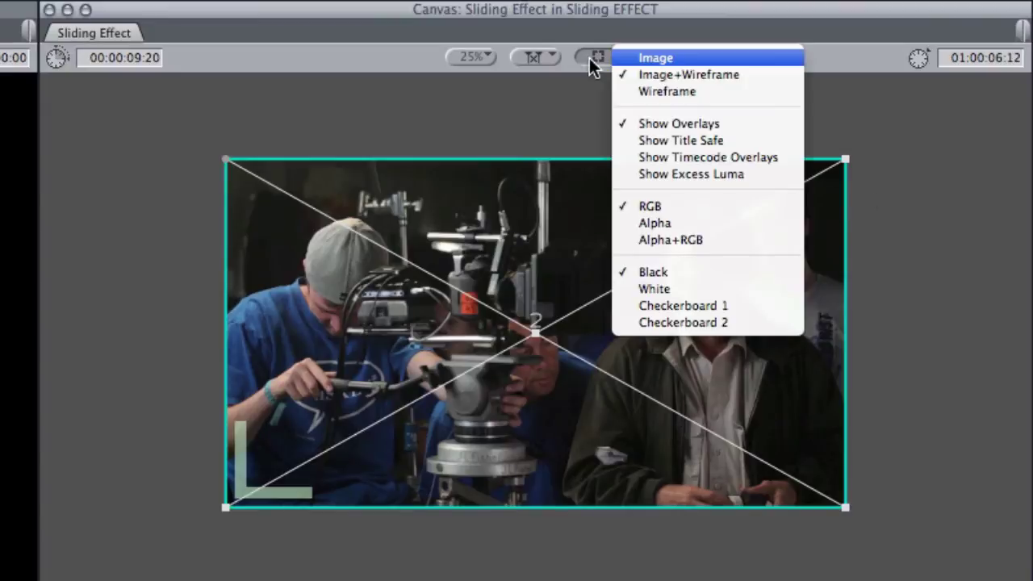
{"action": "left_click", "coordinate": [688, 78]}
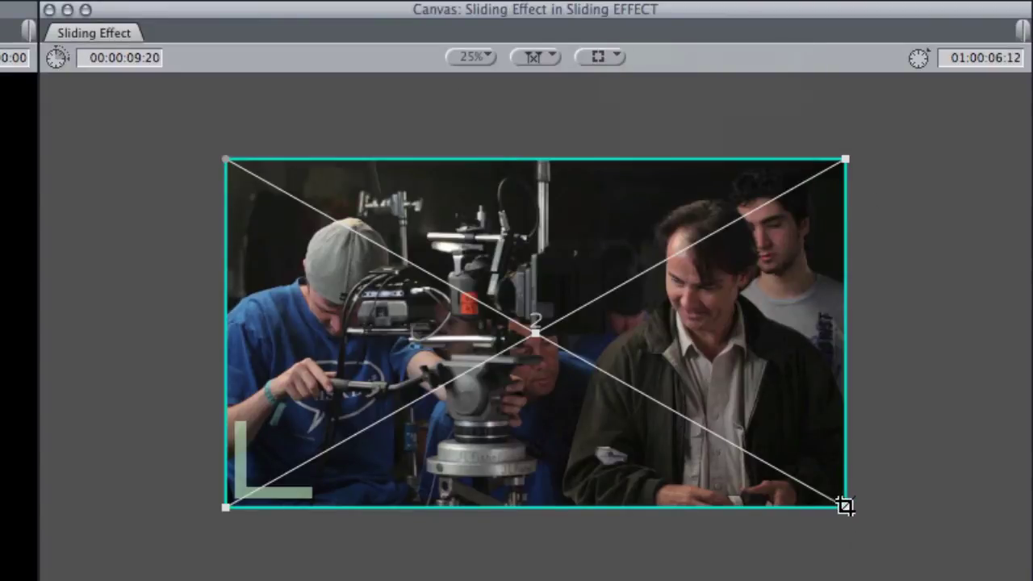
{"action": "left_click_drag", "start_coordinate": [845, 506], "coordinate": [616, 531]}
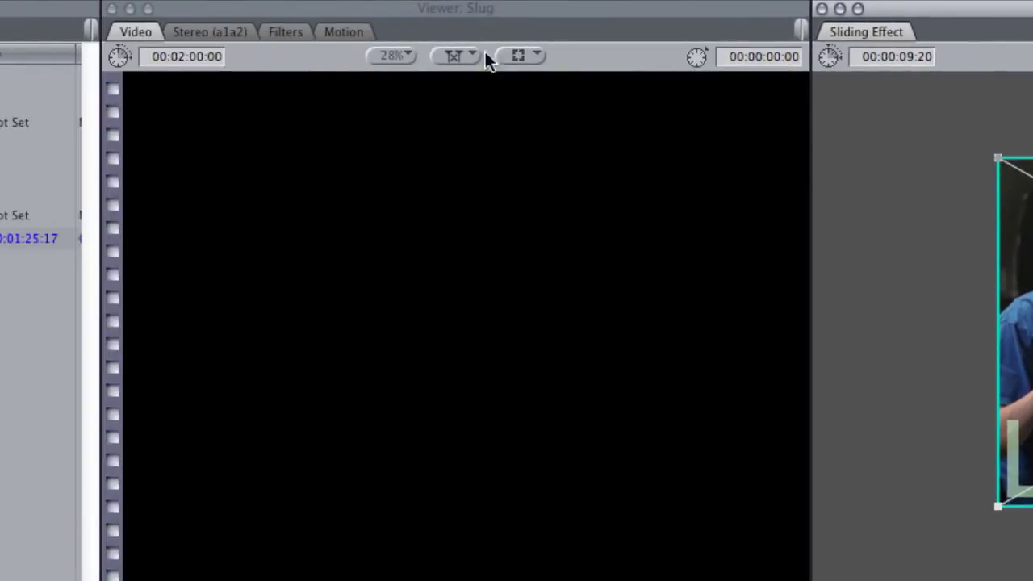
Check the B-roll's Crop settings (Right 37.08) and slide the clip to the frame's left side.
{"action": "left_click", "coordinate": [346, 31]}
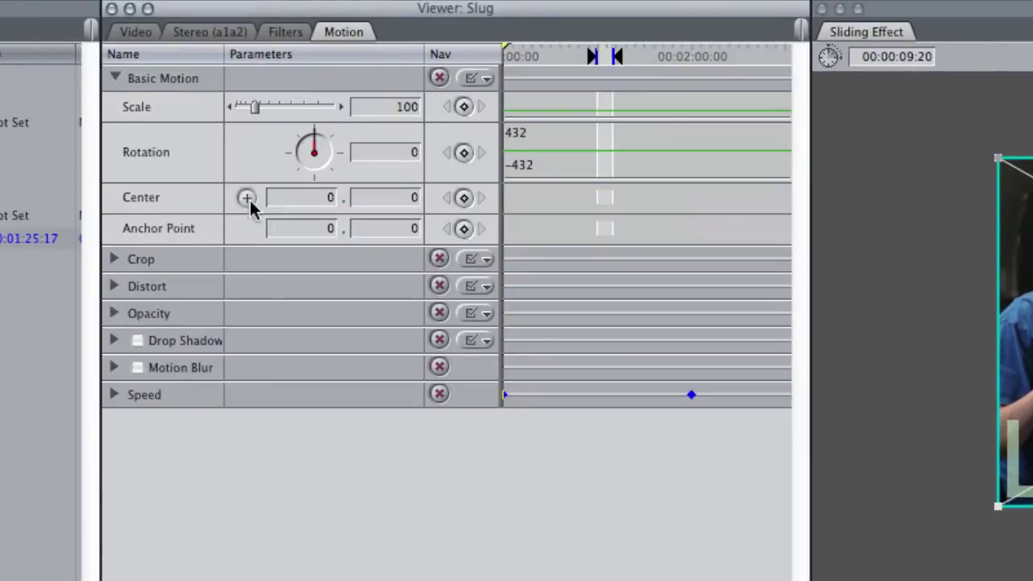
{"action": "left_click", "coordinate": [114, 259]}
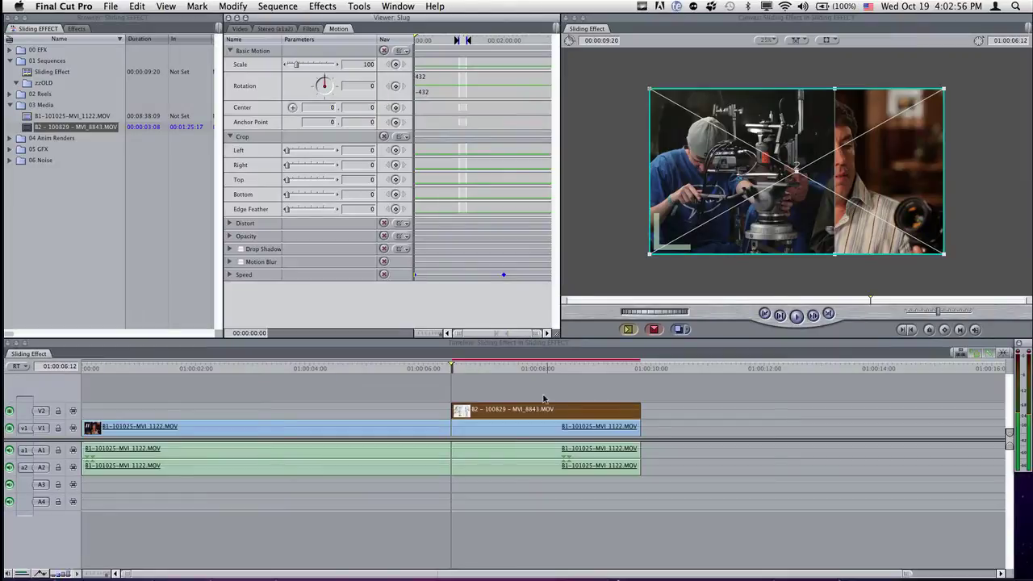
{"action": "left_click", "coordinate": [305, 139]}
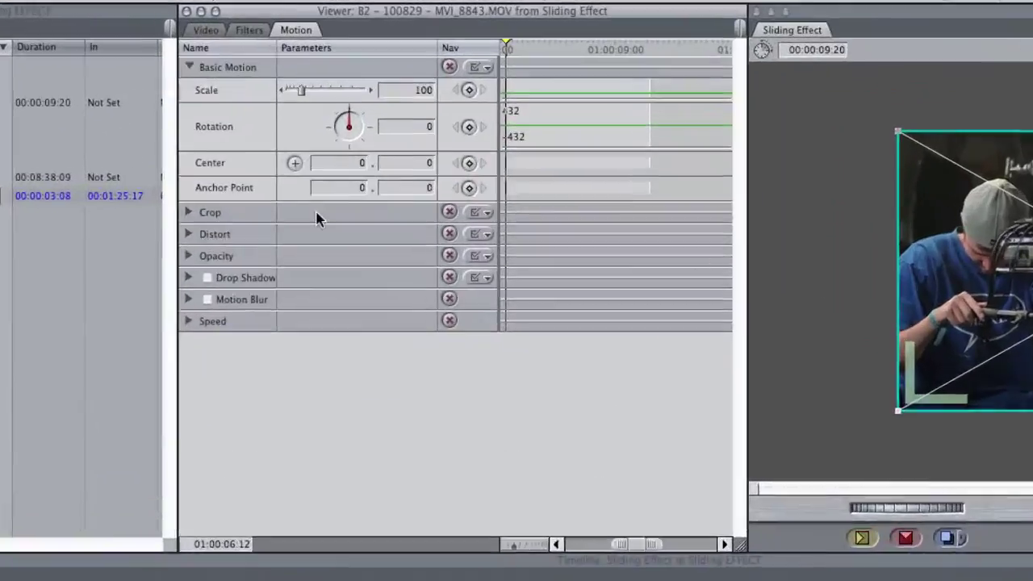
{"action": "left_click", "coordinate": [188, 213]}
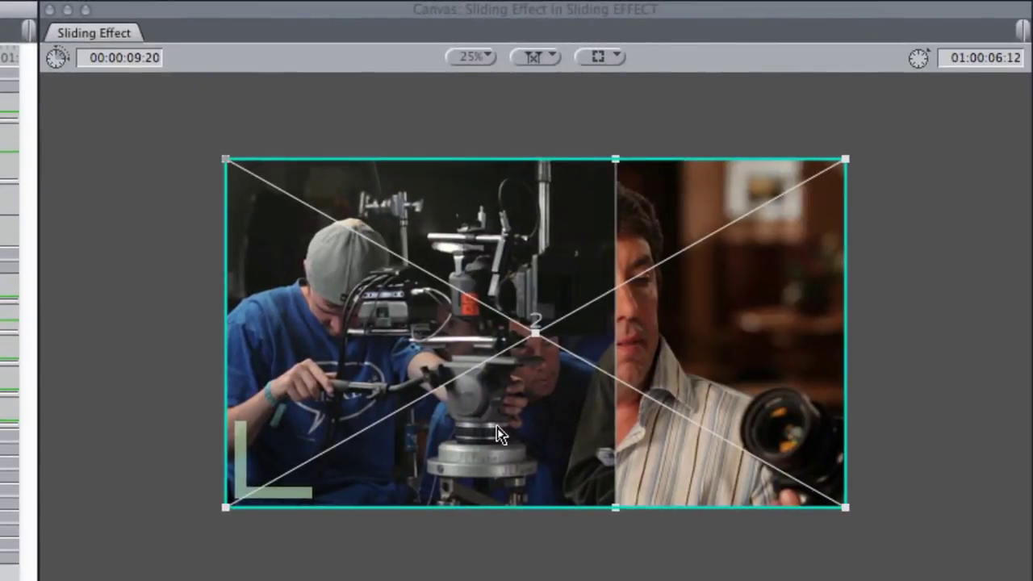
{"action": "left_click_drag", "start_coordinate": [501, 430], "coordinate": [413, 428]}
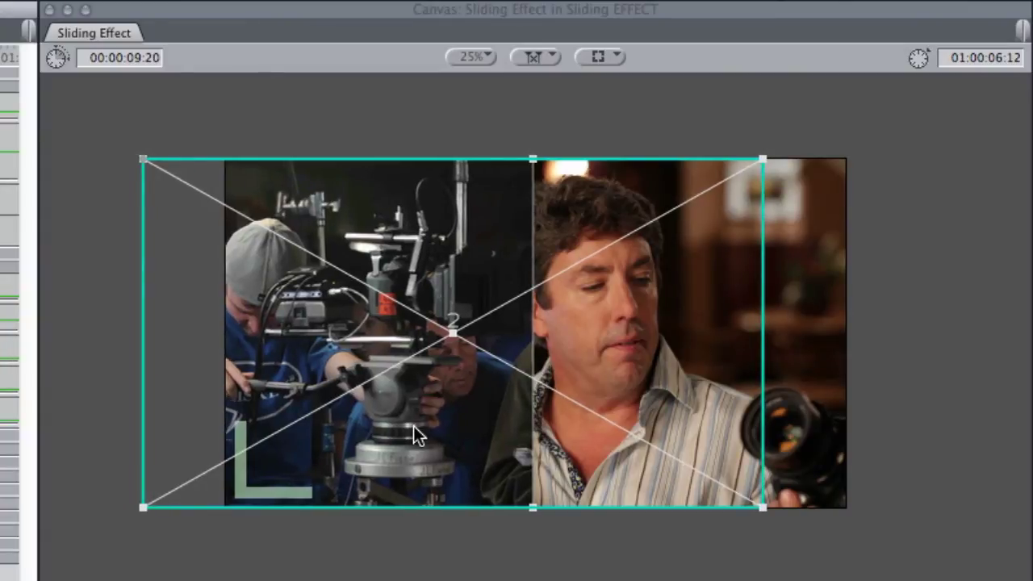
Drag the V1 talking-head image into the right half, then advance one second to the slide's end.
{"action": "left_click", "coordinate": [413, 432]}
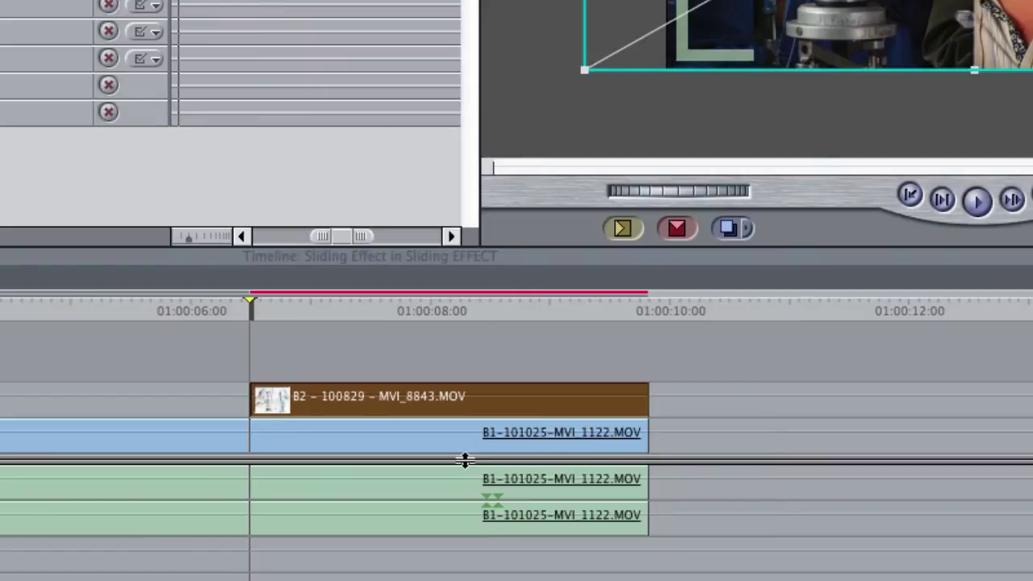
{"action": "left_click", "coordinate": [460, 447]}
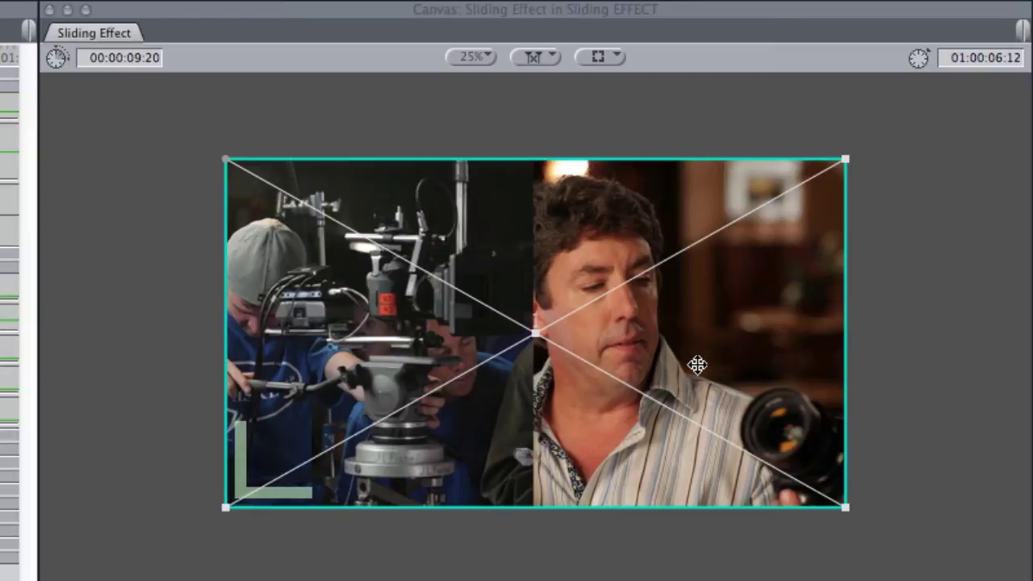
{"action": "left_click_drag", "start_coordinate": [664, 380], "coordinate": [746, 384]}
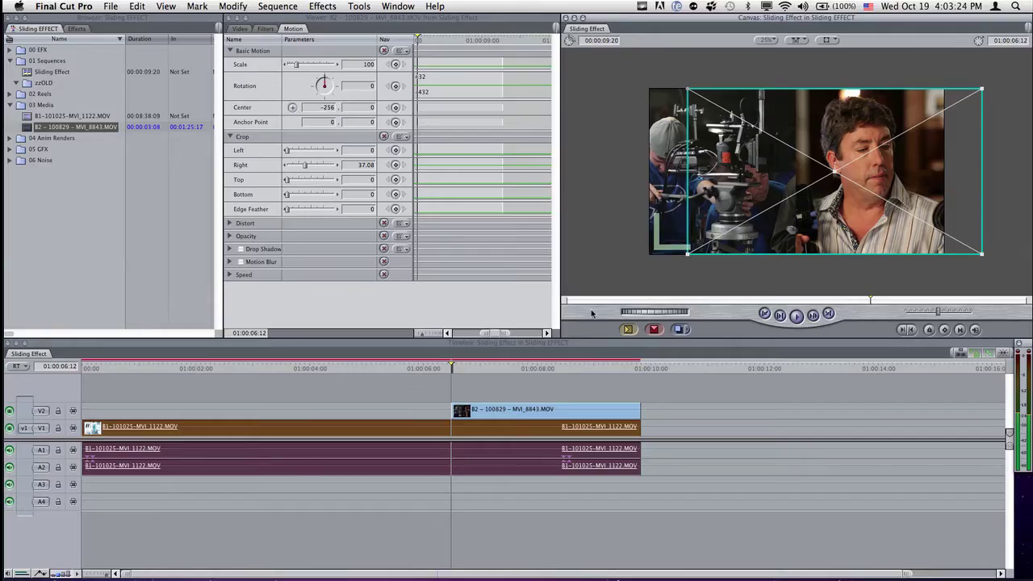
{"action": "key", "text": "shift+Right"}
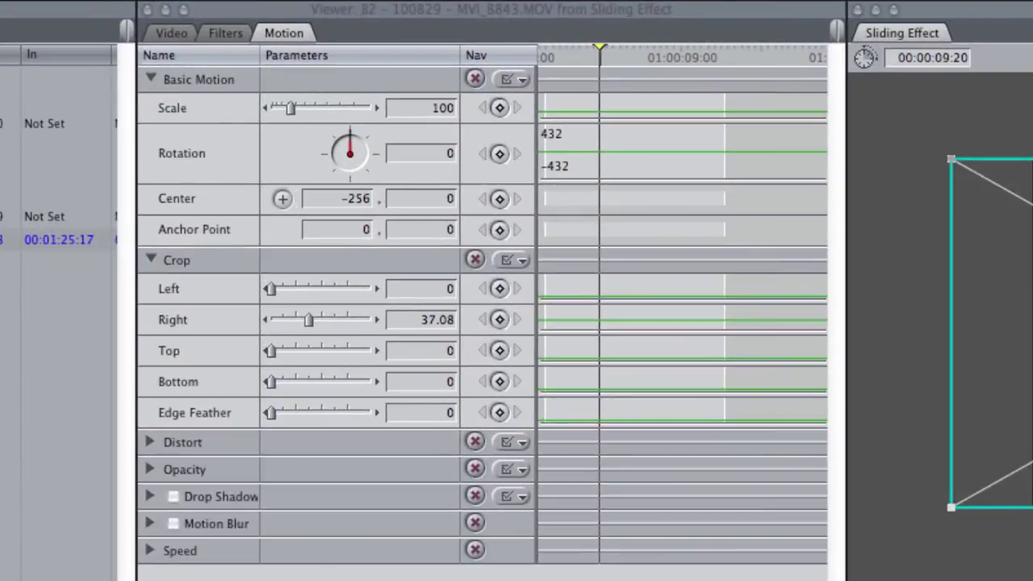
Add Scale and Center keyframes to the B-roll clip in the Motion tab.
{"action": "double_click", "coordinate": [510, 409]}
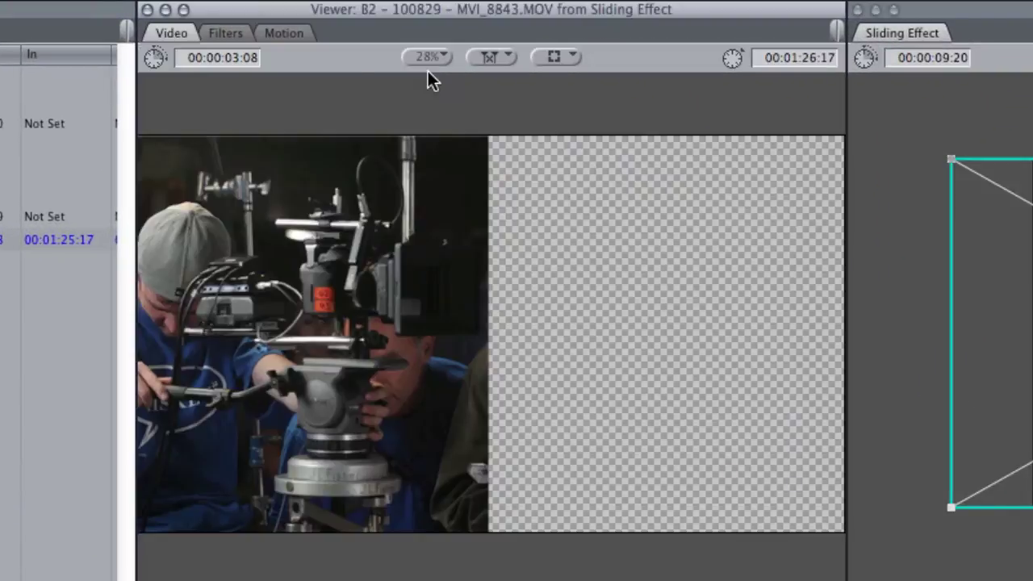
{"action": "left_click", "coordinate": [284, 33]}
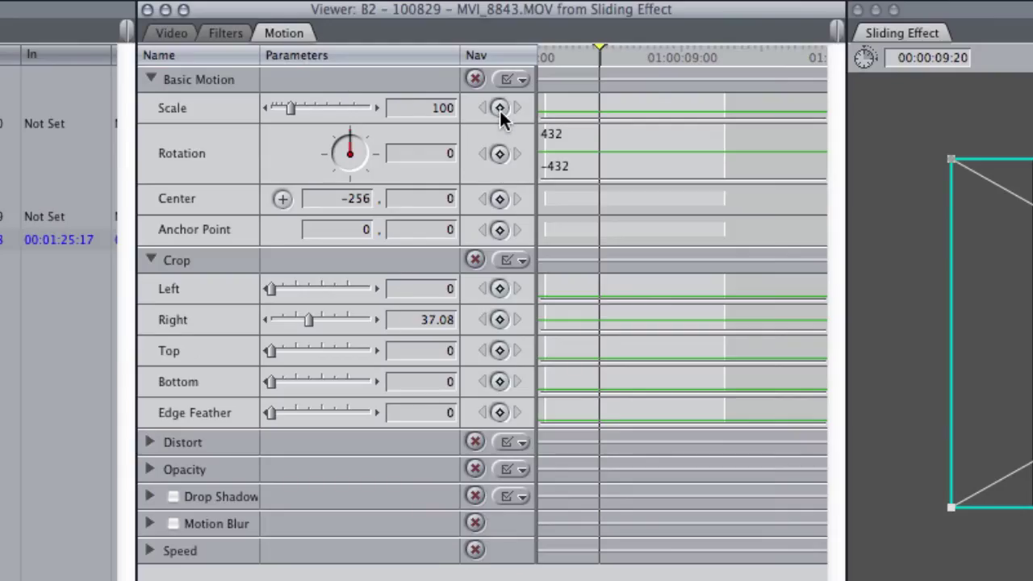
{"action": "left_click", "coordinate": [499, 108]}
{"action": "left_click", "coordinate": [500, 198]}
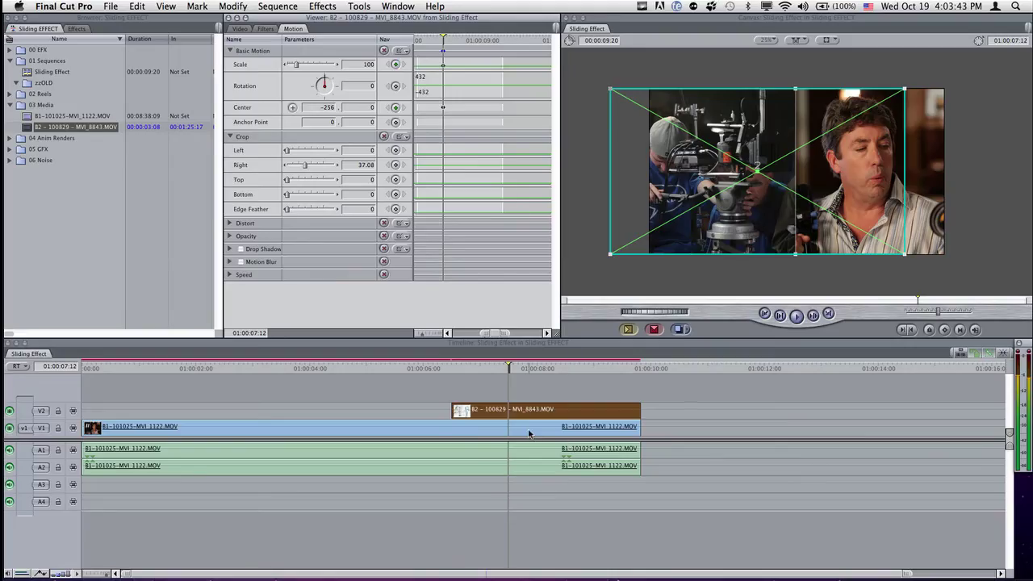
Add a Center keyframe (248, 0) to the talking-head clip, removing its Scale keyframe.
{"action": "left_click", "coordinate": [528, 434]}
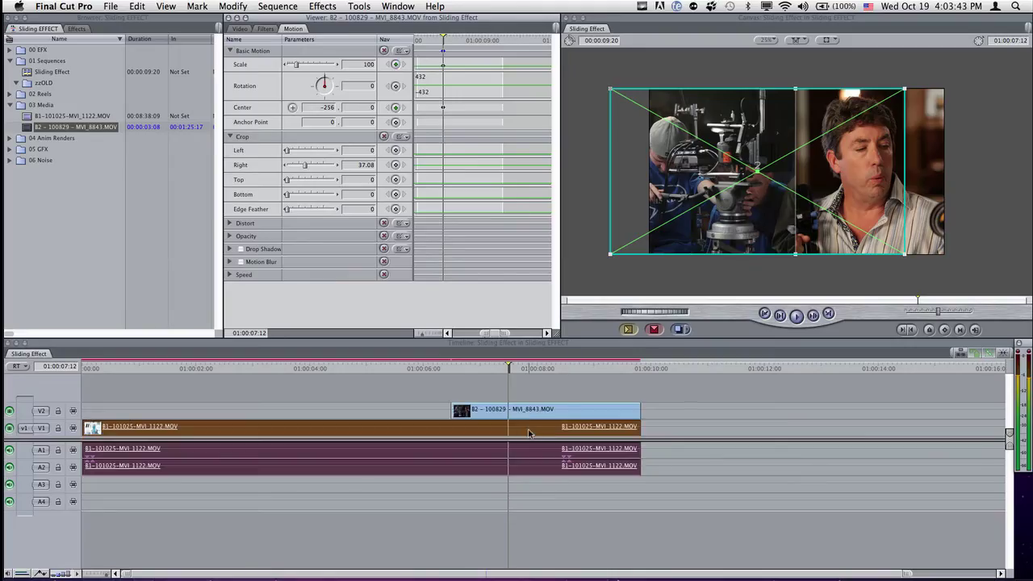
{"action": "double_click", "coordinate": [528, 433]}
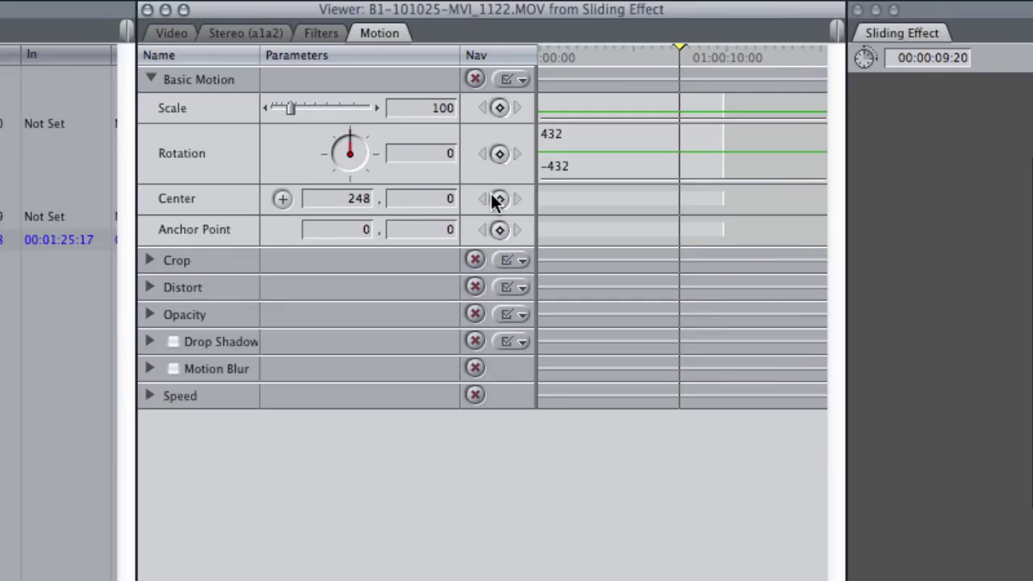
{"action": "left_click", "coordinate": [499, 109]}
{"action": "left_click", "coordinate": [499, 199]}
{"action": "left_click", "coordinate": [500, 107]}
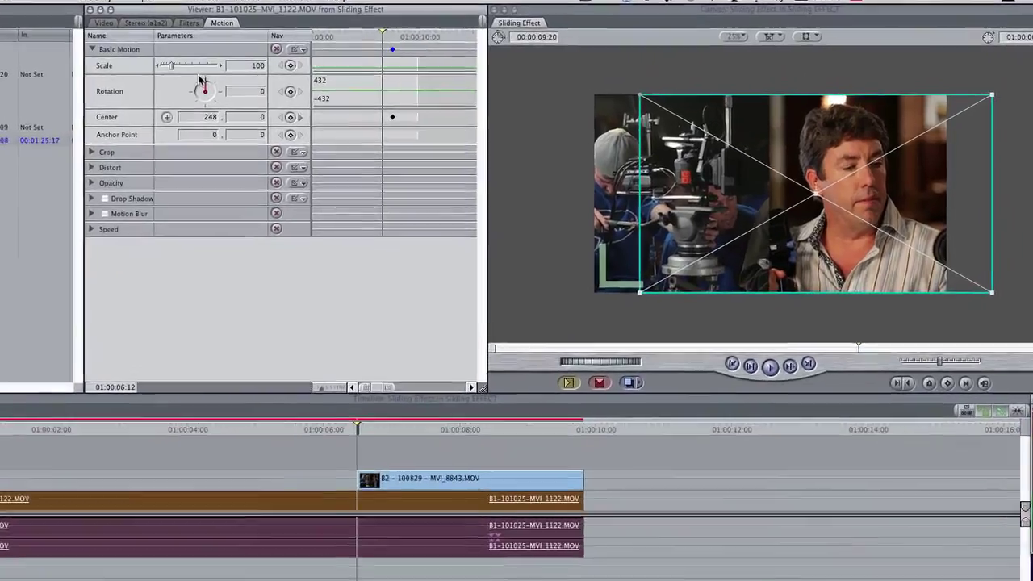
Recentre the talking-head shot by setting its Center X to 0.
{"action": "double_click", "coordinate": [327, 107]}
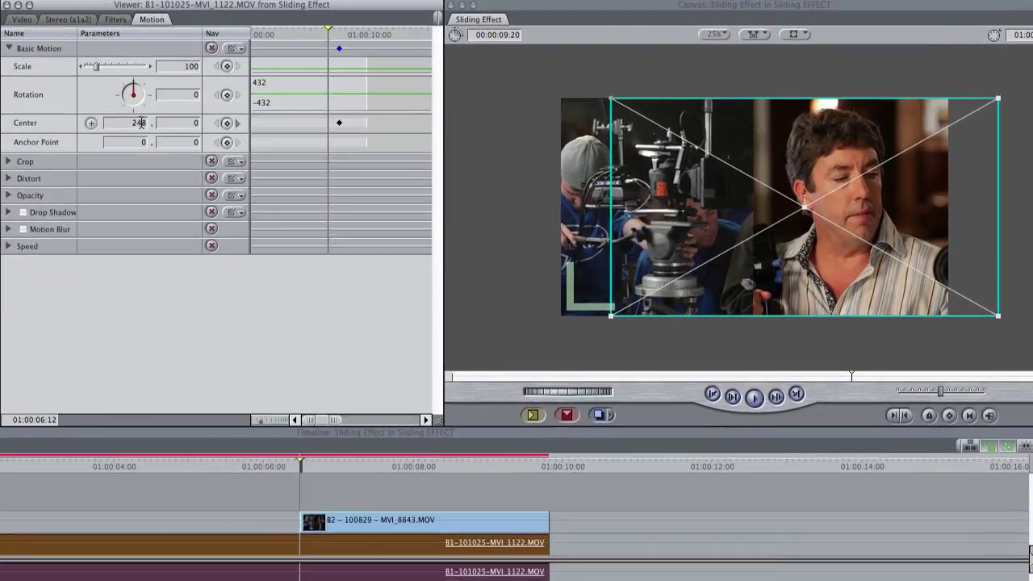
{"action": "type", "text": "0"}
{"action": "key", "text": "Tab"}
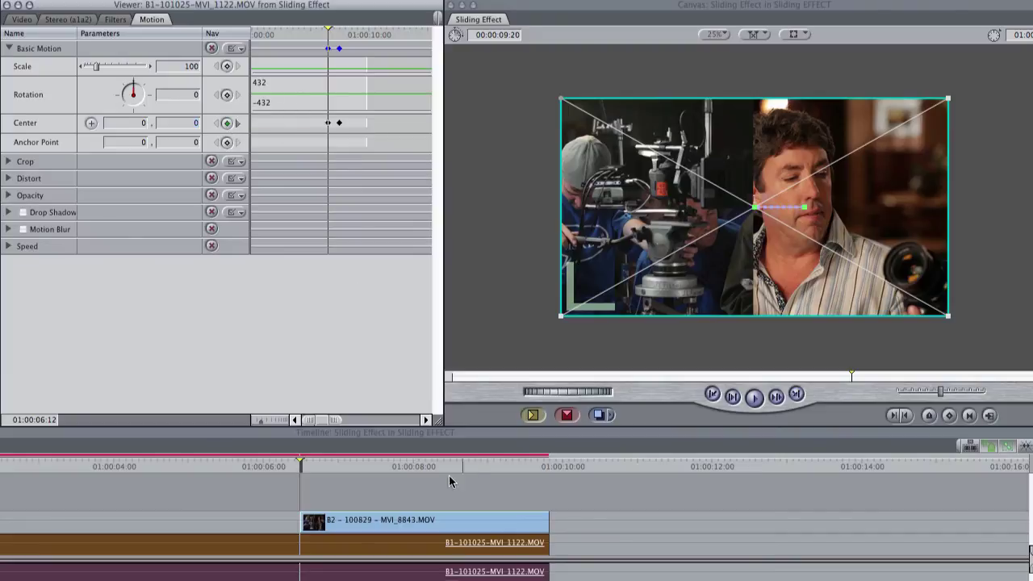
Move the B-roll fully off the left edge to Center -1224, 0.
{"action": "double_click", "coordinate": [356, 519]}
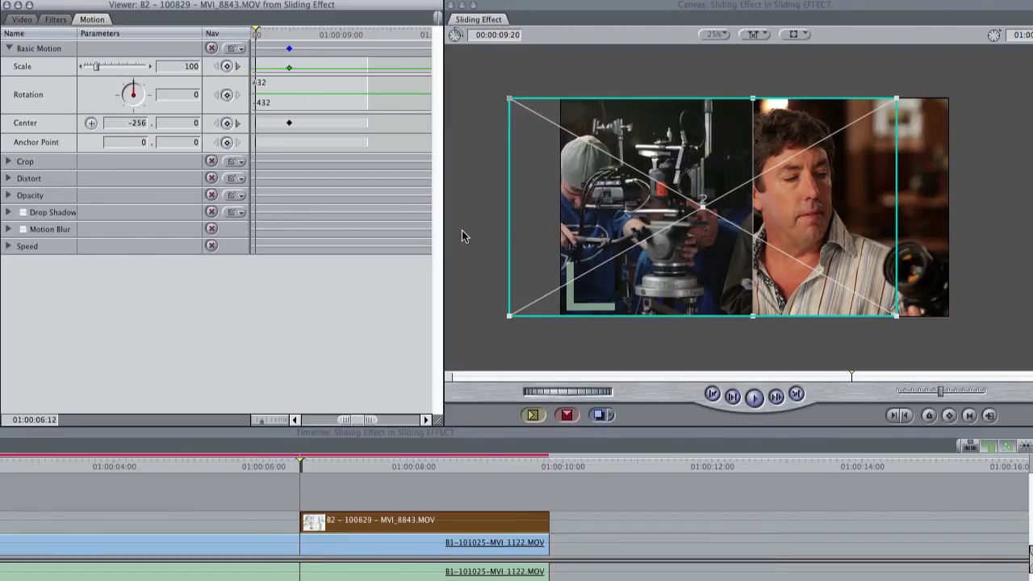
{"action": "left_click_drag", "start_coordinate": [721, 299], "coordinate": [530, 290]}
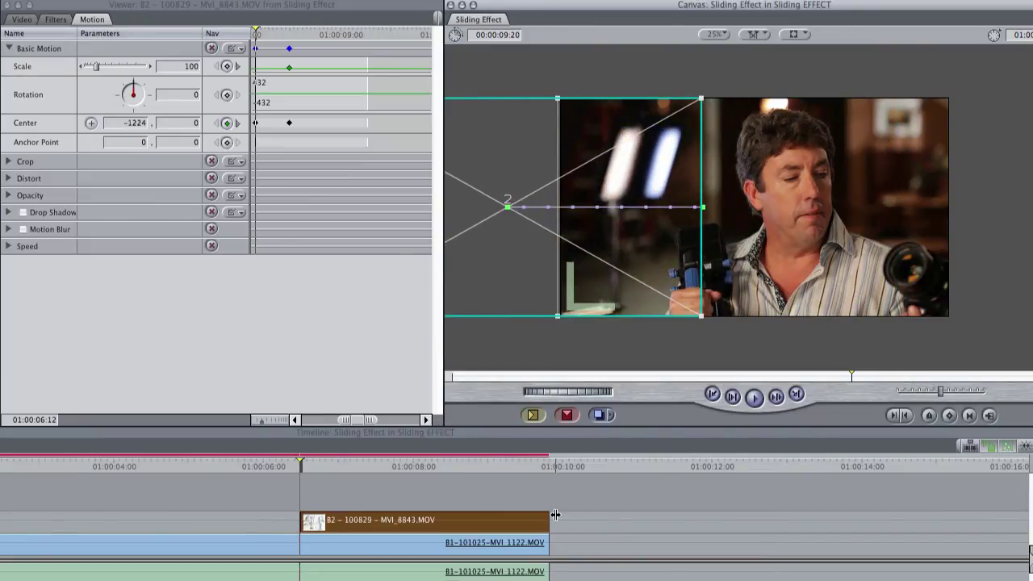
{"action": "left_click", "coordinate": [307, 466]}
Set an In point before the slide and render the split-screen section.
{"action": "left_click_drag", "start_coordinate": [311, 466], "coordinate": [385, 483]}
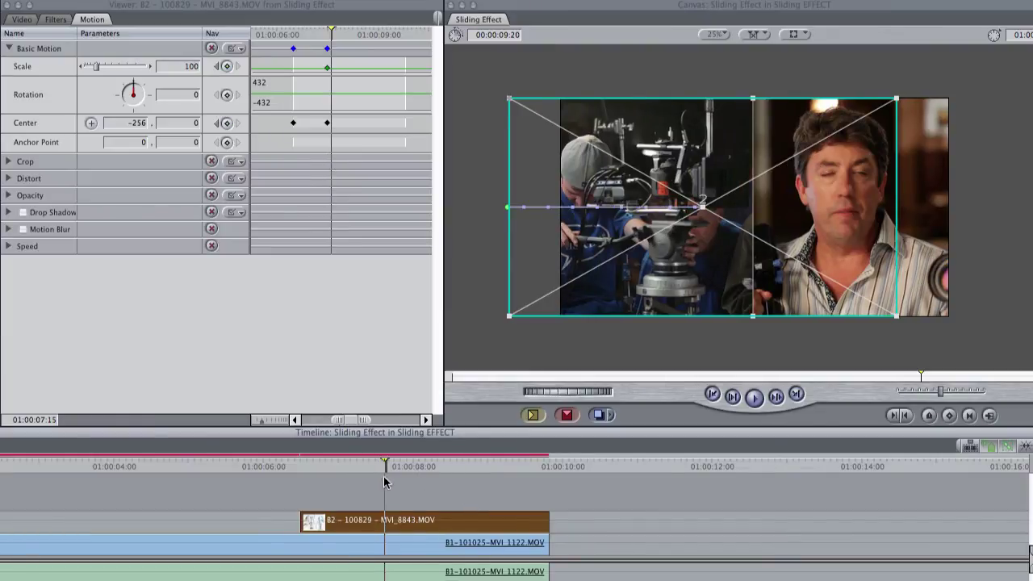
{"action": "left_click", "coordinate": [162, 467]}
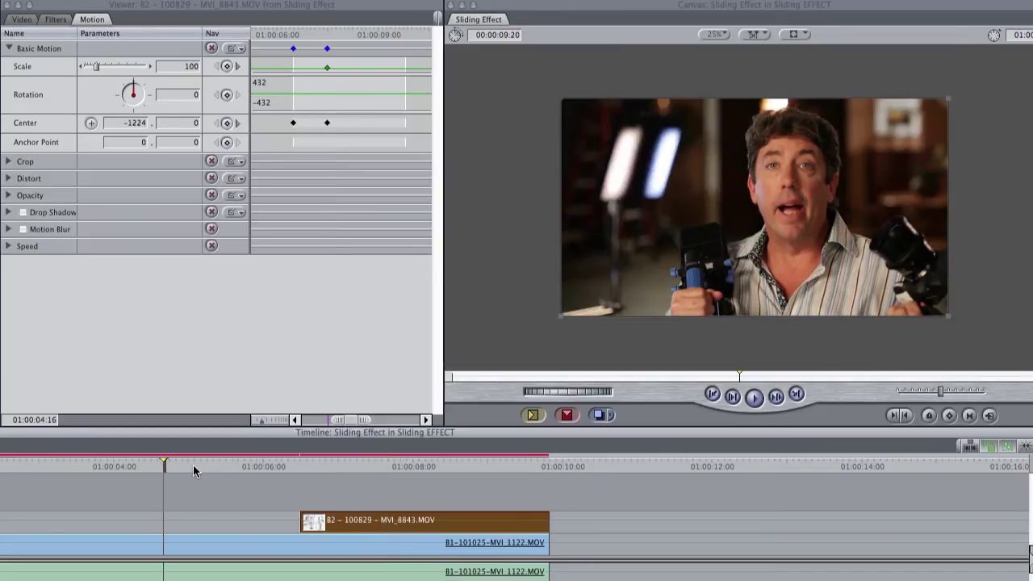
{"action": "key", "text": "i"}
{"action": "key", "text": "alt+a"}
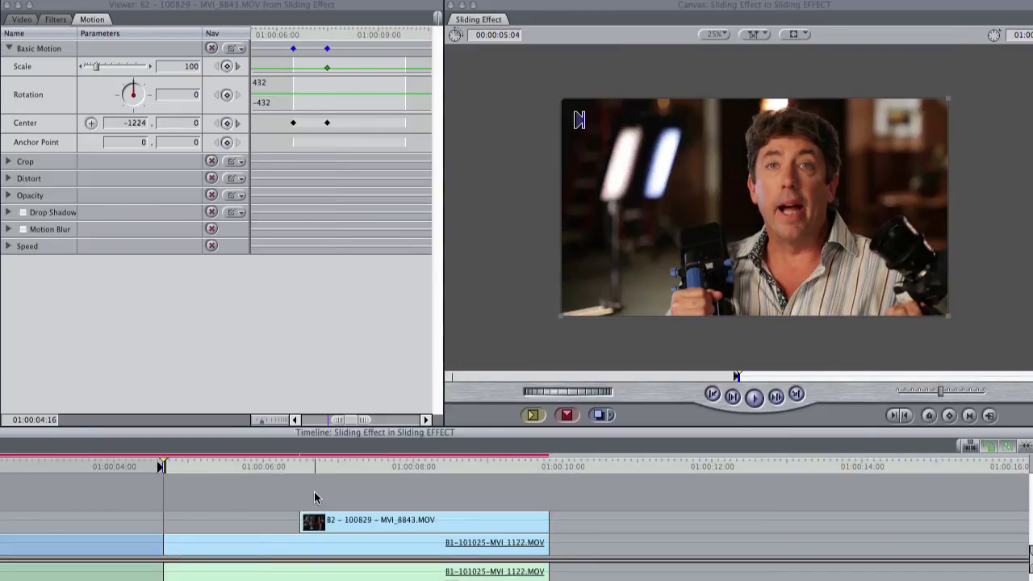
{"action": "key", "text": "super+r"}
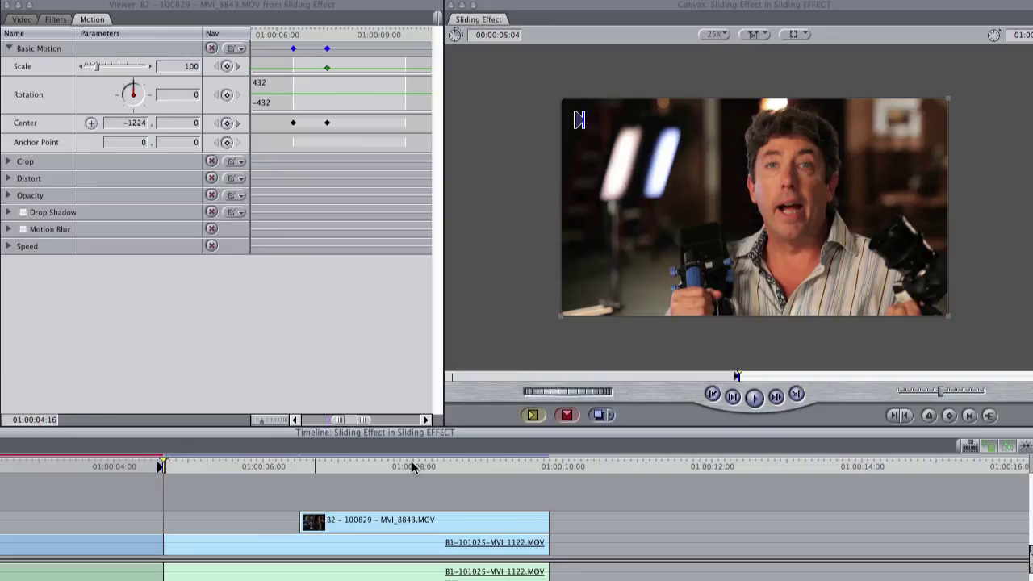
Play the rendered slide, then jump to 01:00:08:10 to view the finished split screen.
{"action": "key", "text": "space"}
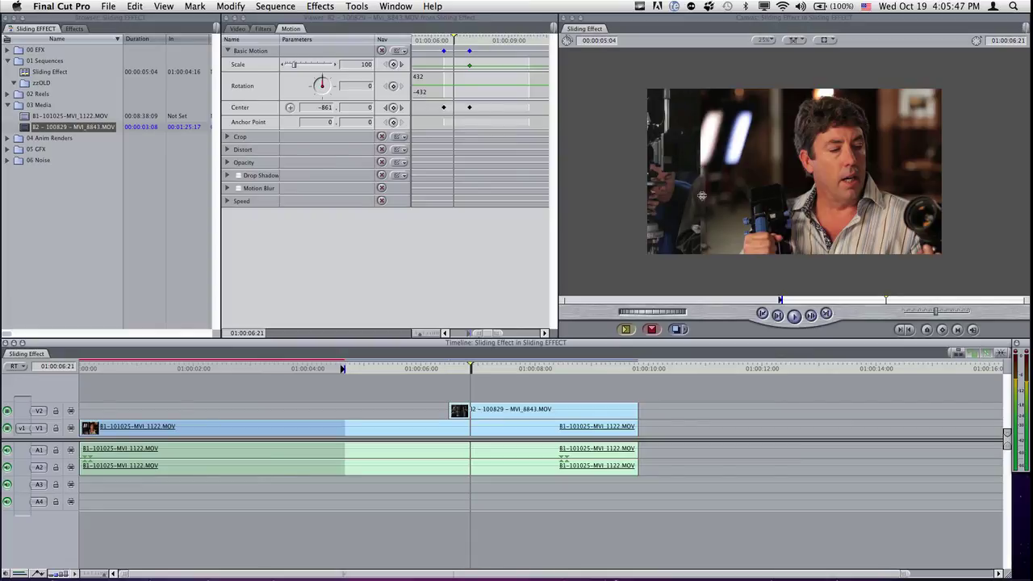
{"action": "left_click", "coordinate": [558, 368]}
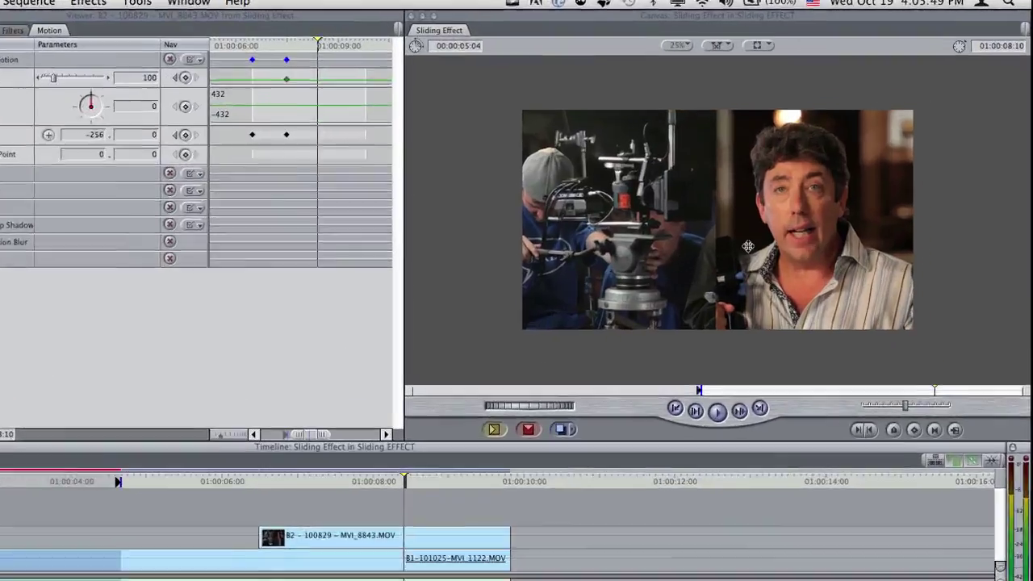